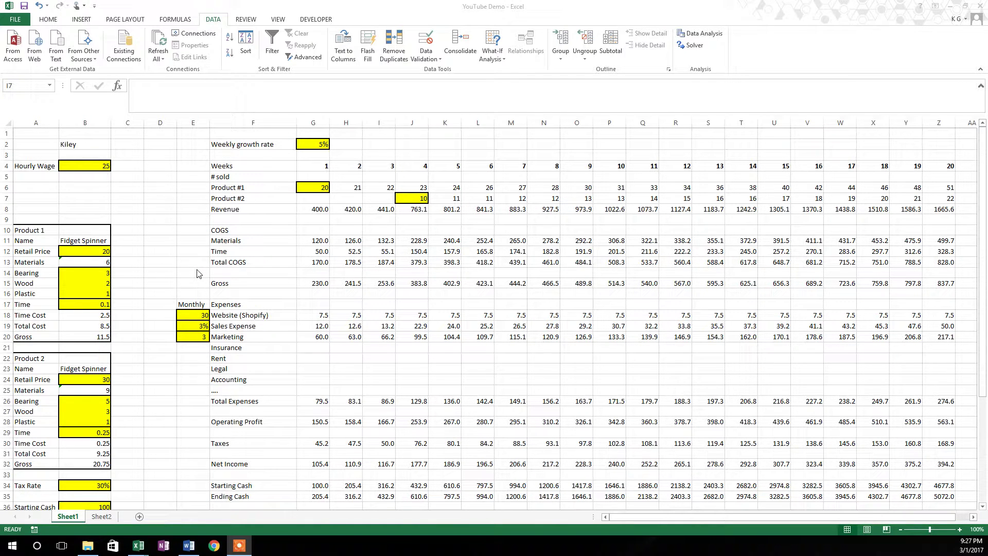
Delete the stray notes in F44:F47 below the model.
{"action": "left_click", "coordinate": [264, 298]}
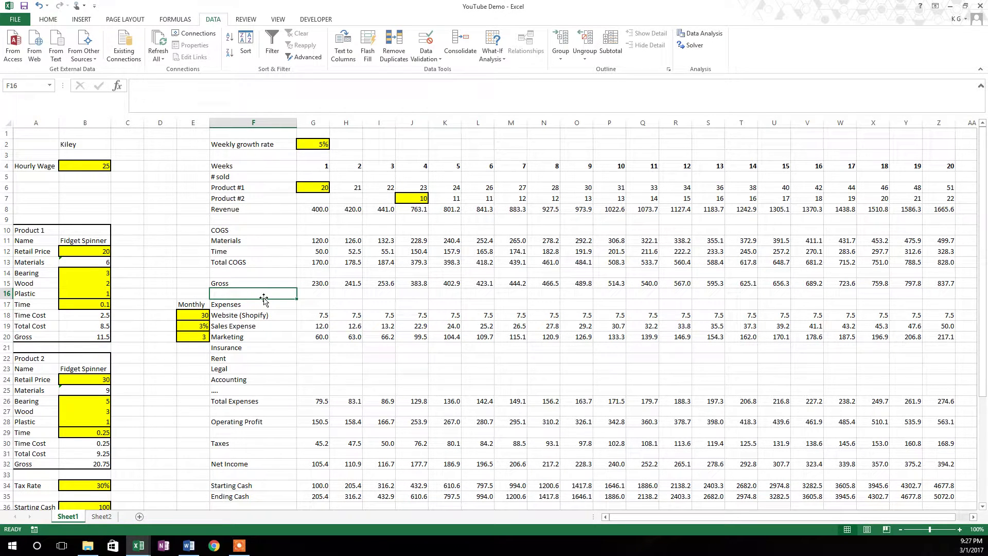
{"action": "scroll", "coordinate": [264, 299], "scroll_direction": "down", "scroll_amount": 4}
{"action": "scroll", "coordinate": [273, 356], "scroll_direction": "up", "scroll_amount": 1}
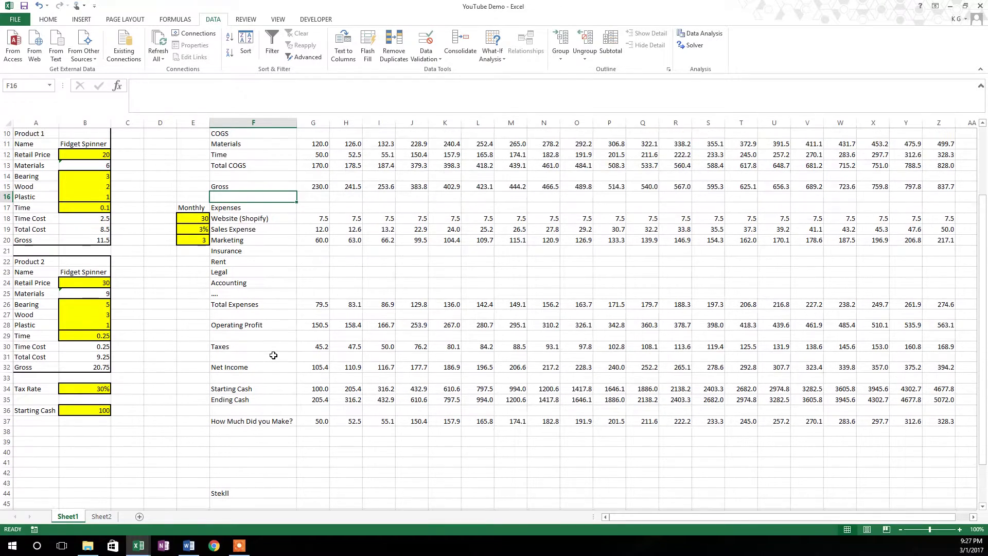
{"action": "scroll", "coordinate": [274, 356], "scroll_direction": "up", "scroll_amount": 3}
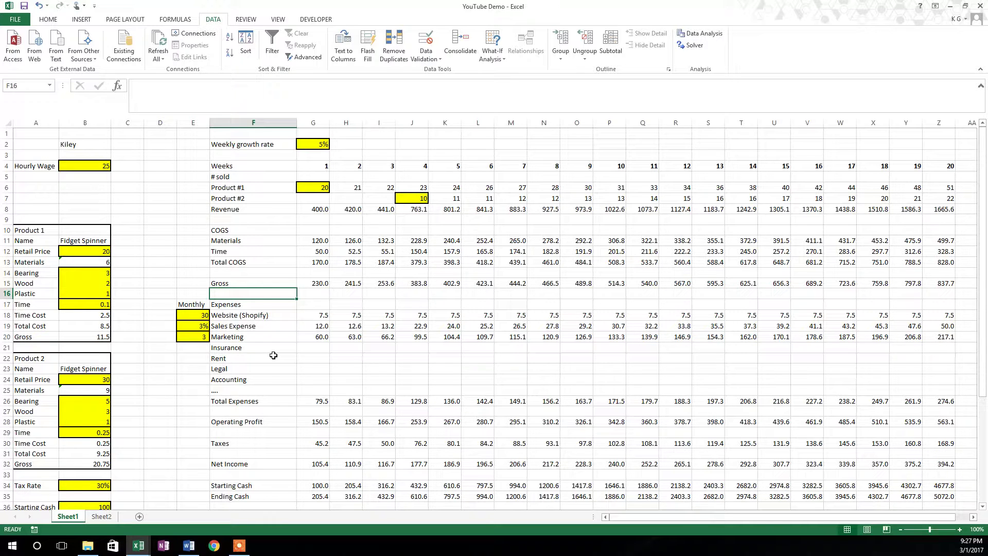
{"action": "scroll", "coordinate": [290, 360], "scroll_direction": "down", "scroll_amount": 1}
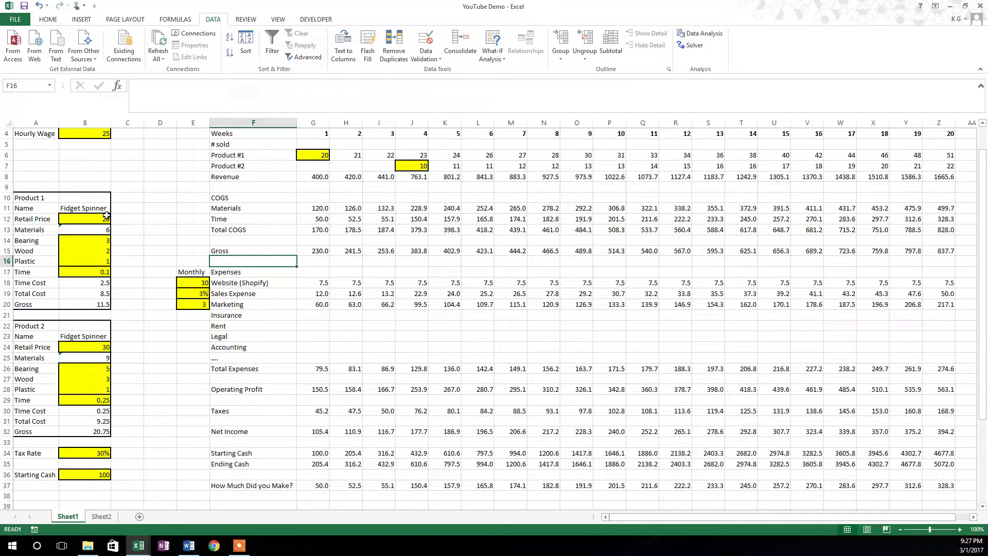
{"action": "scroll", "coordinate": [259, 237], "scroll_direction": "up", "scroll_amount": 1}
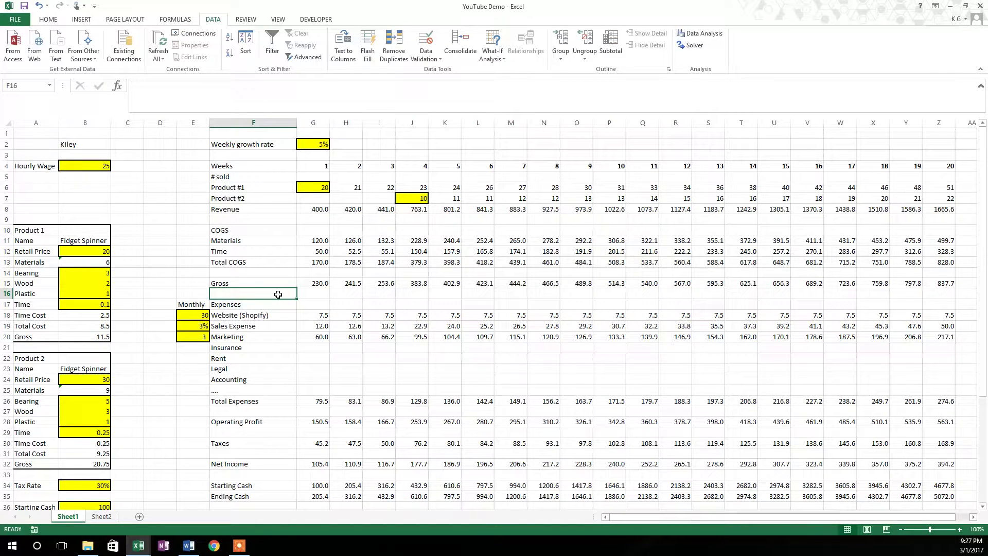
{"action": "scroll", "coordinate": [278, 295], "scroll_direction": "down", "scroll_amount": 4}
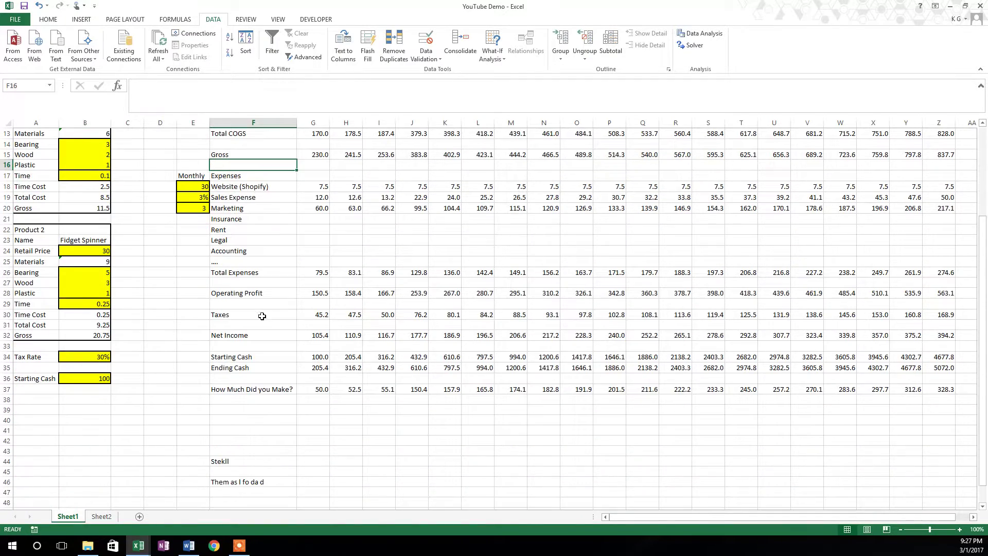
{"action": "left_click_drag", "start_coordinate": [231, 461], "coordinate": [237, 491]}
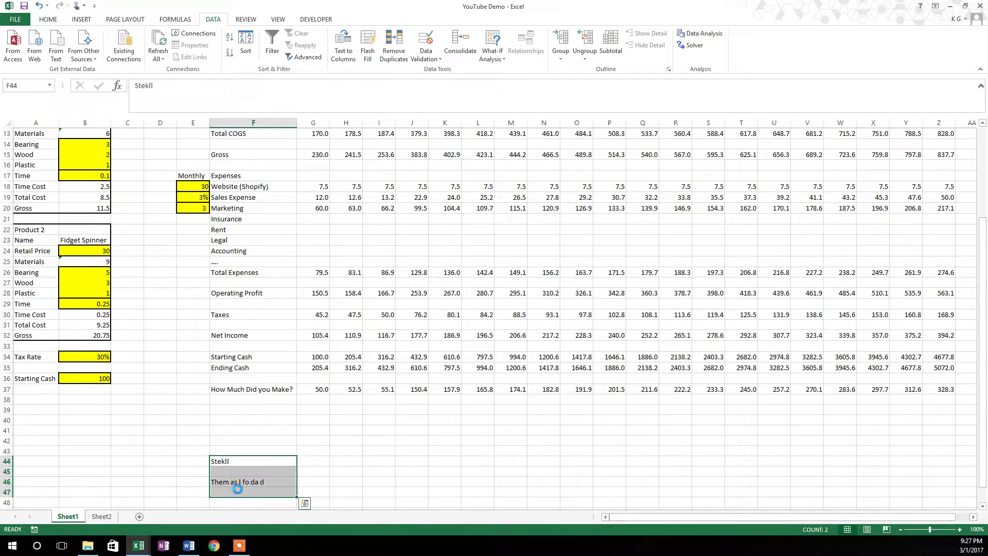
{"action": "key", "text": "Delete"}
Link F42 to the first week's Net Income in G32, showing 105.4.
{"action": "left_click", "coordinate": [245, 440]}
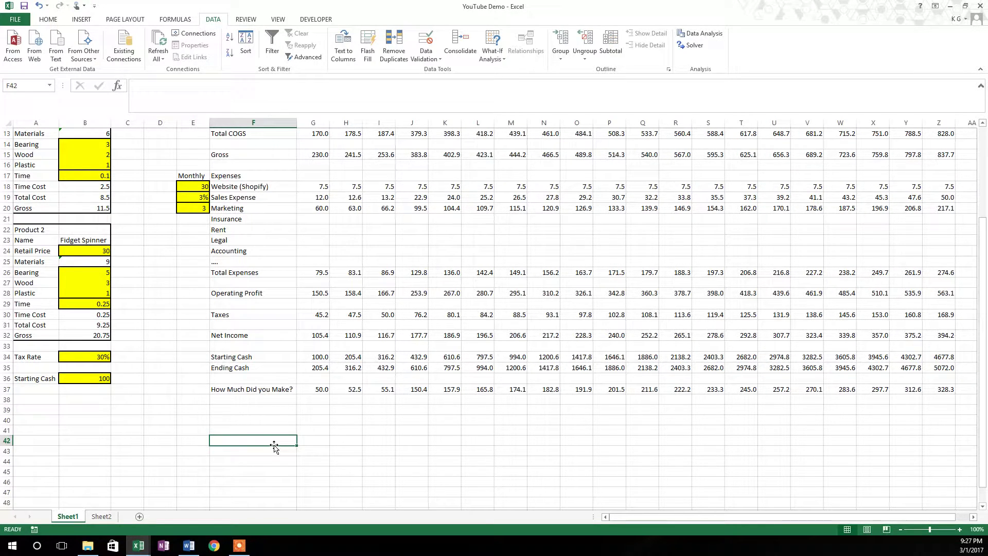
{"action": "type", "text": "+"}
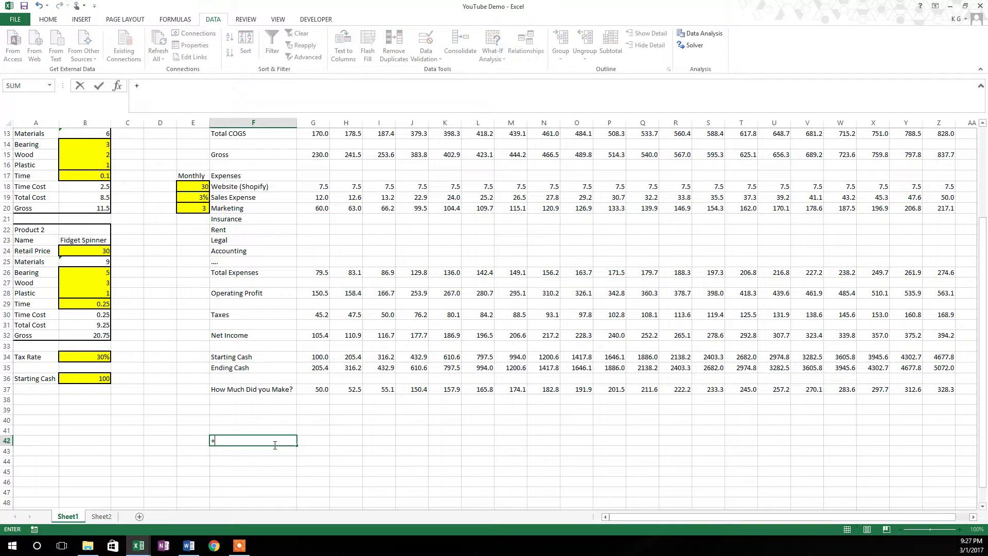
{"action": "left_click", "coordinate": [321, 335]}
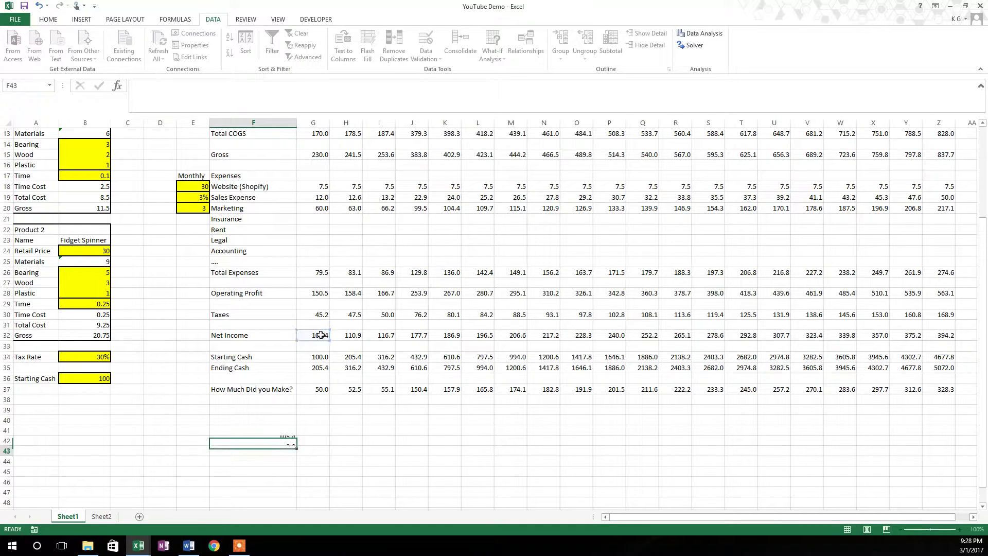
{"action": "key", "text": "Tab"}
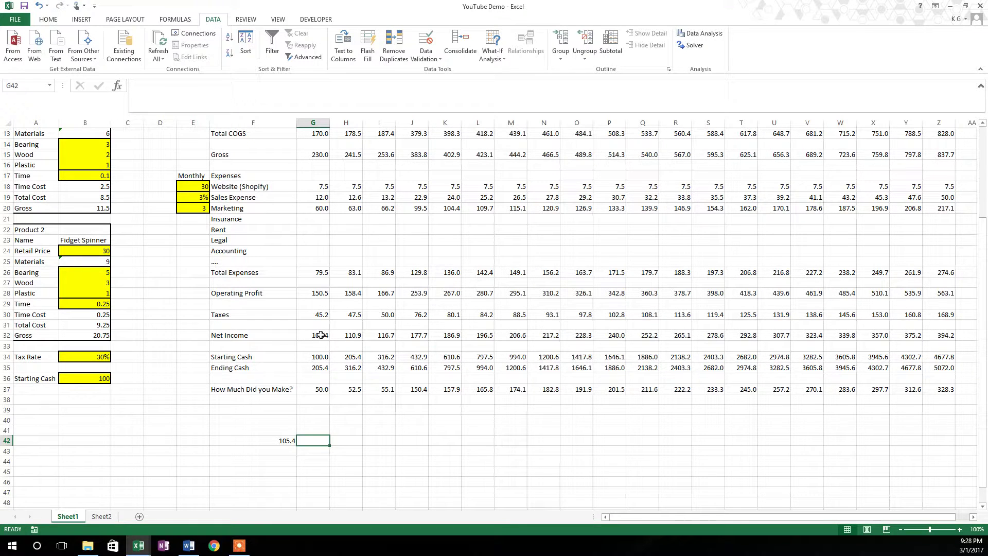
Label cell G41 'Retail Price'.
{"action": "key", "text": "Up"}
{"action": "type", "text": "Retial"}
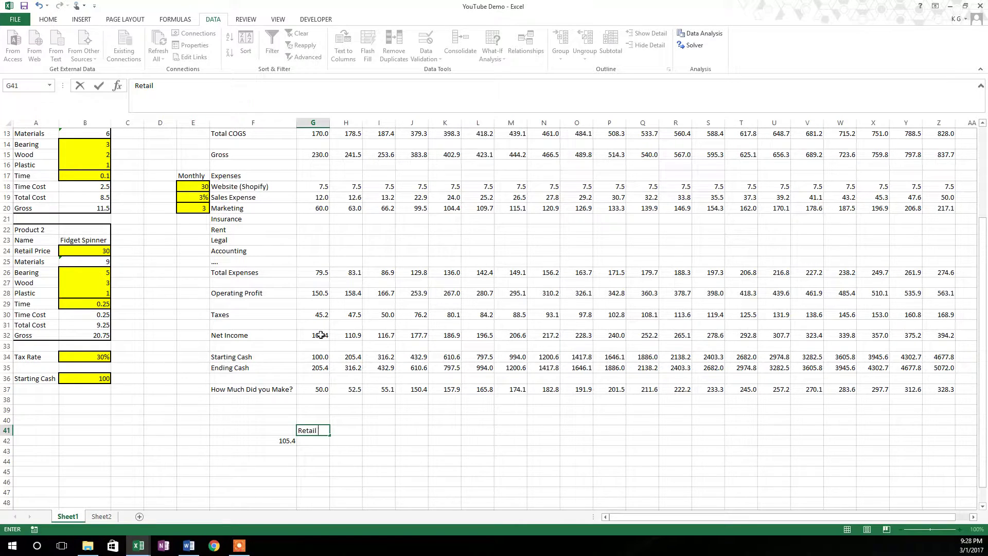
{"action": "type", "text": " Price"}
{"action": "key", "text": "Return"}
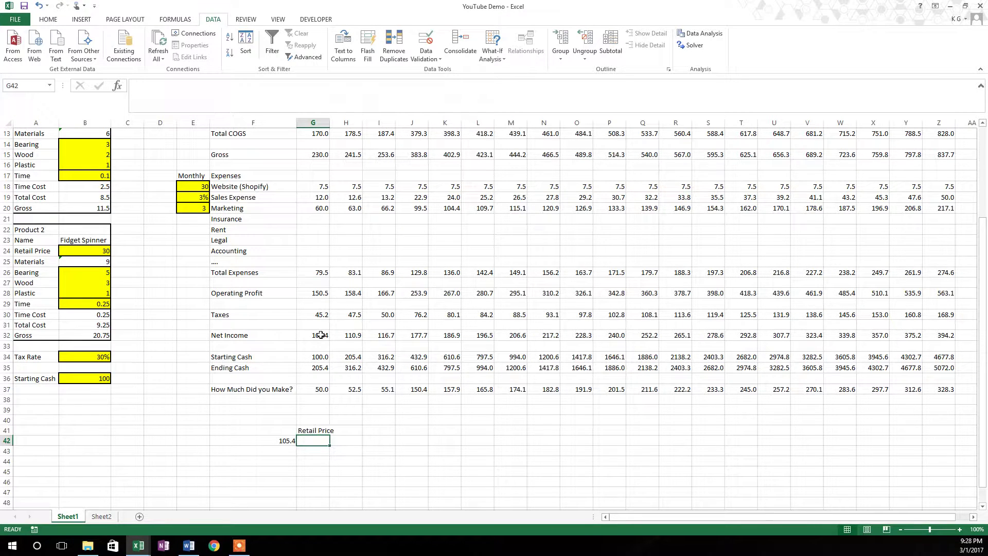
Enter prices 5, 10, 15, 20, 25 and 30 across G42:L42.
{"action": "type", "text": "5"}
{"action": "key", "text": "Tab"}
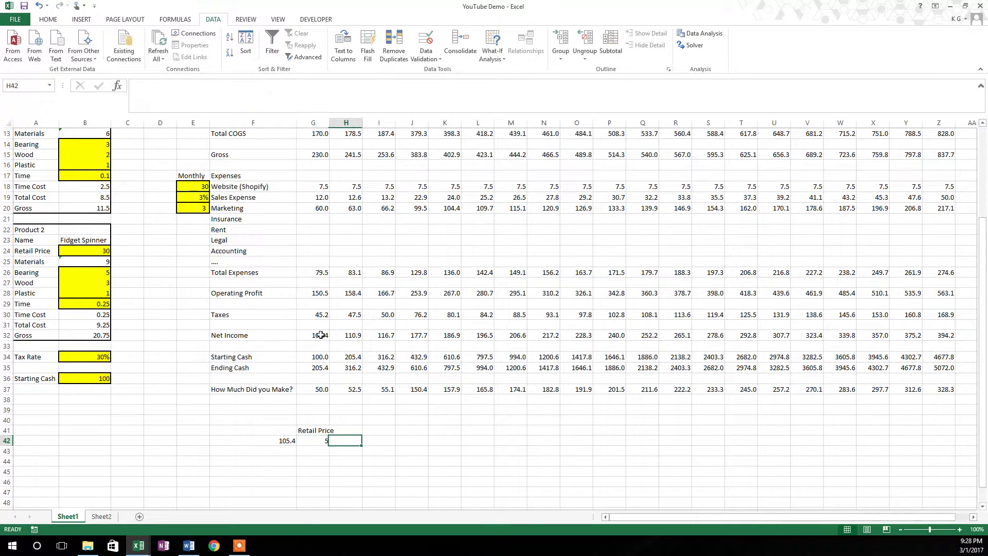
{"action": "type", "text": "10"}
{"action": "key", "text": "Tab"}
{"action": "type", "text": "15"}
{"action": "key", "text": "Tab"}
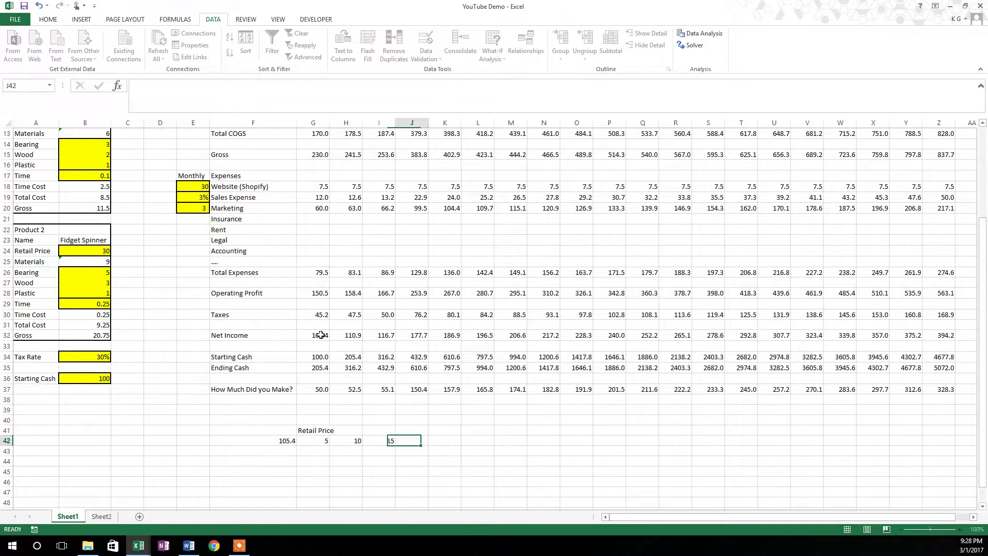
{"action": "type", "text": "20"}
{"action": "key", "text": "Tab"}
{"action": "type", "text": "250"}
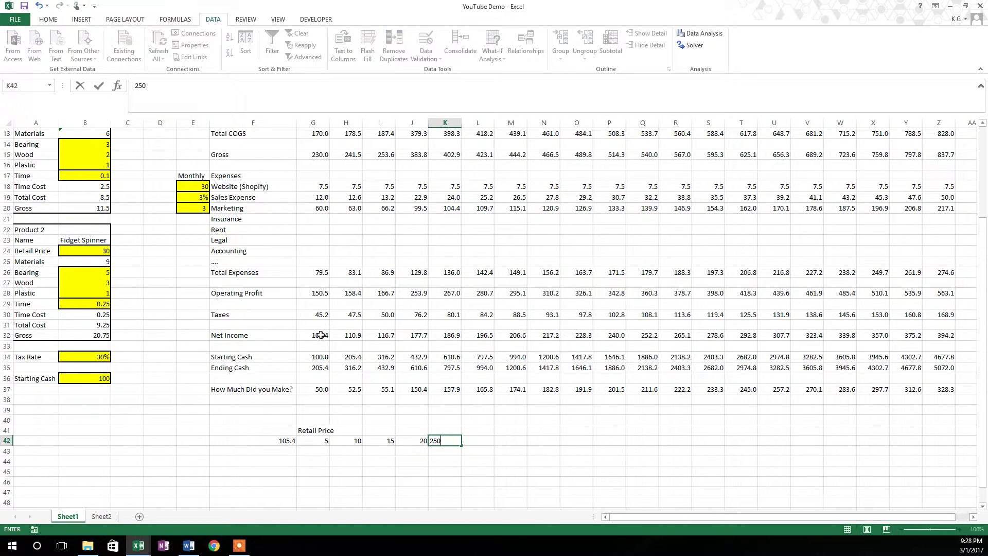
{"action": "key", "text": "Tab"}
{"action": "type", "text": "30"}
{"action": "key", "text": "Down"}
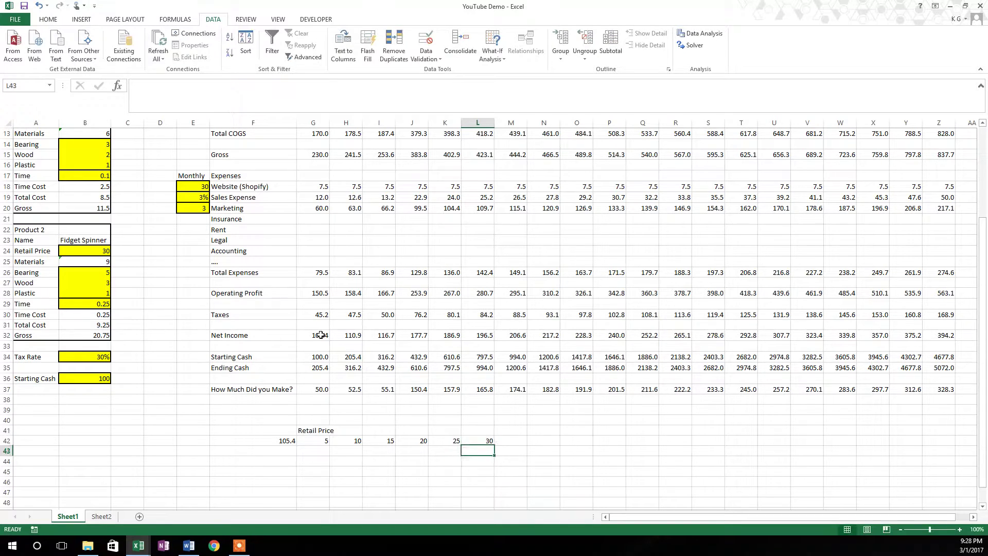
{"action": "key", "text": "Down"}
{"action": "key", "text": "Left"}
{"action": "key", "text": "Left"}
{"action": "key", "text": "Left"}
Label cell E43 'Number Sold'.
{"action": "key", "text": "Left"}
{"action": "key", "text": "Left"}
{"action": "key", "text": "Left"}
{"action": "key", "text": "Up"}
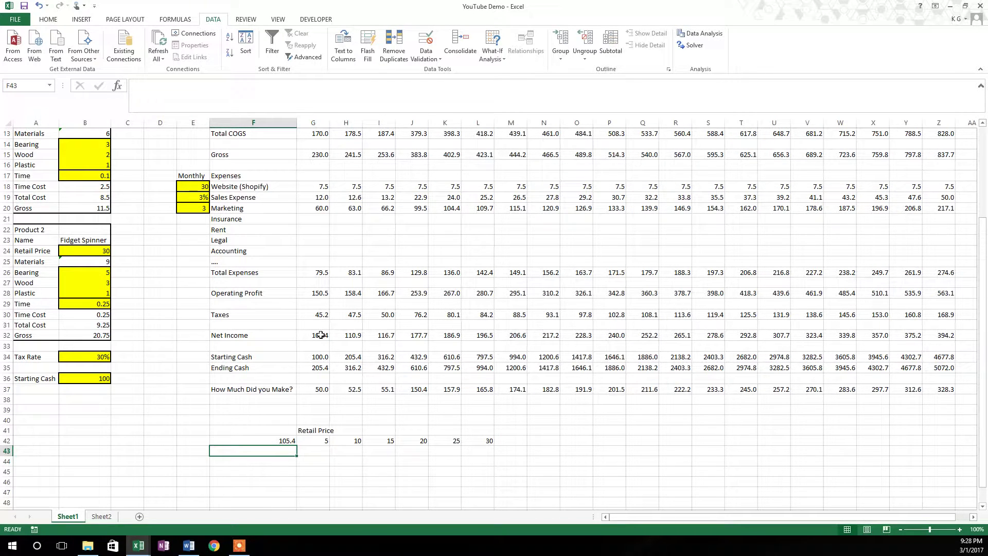
{"action": "key", "text": "Left"}
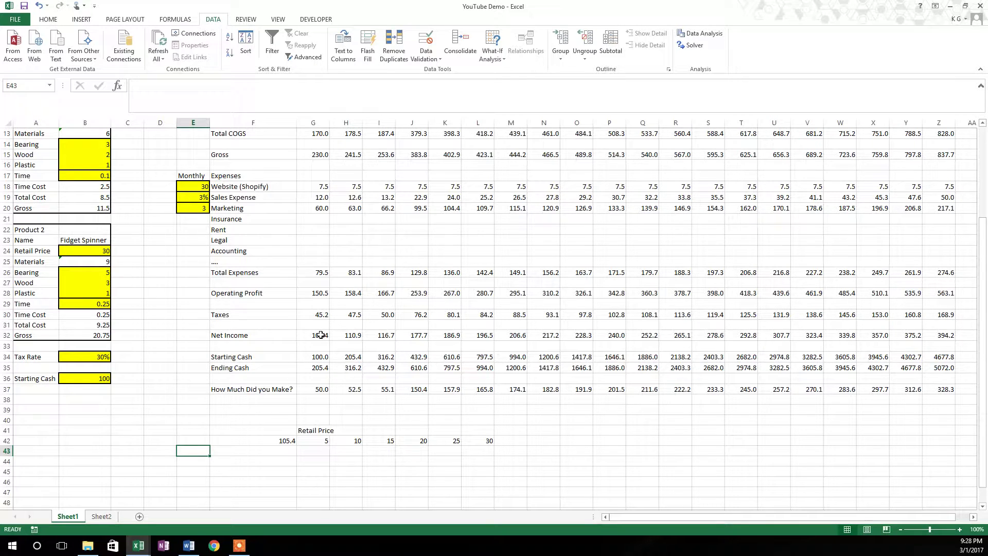
{"action": "type", "text": "Number"}
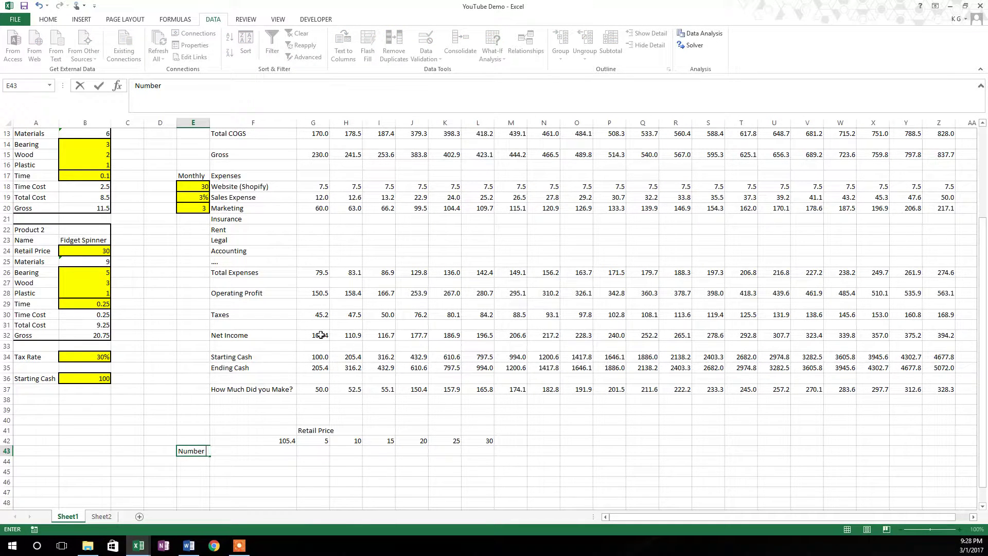
{"action": "type", "text": " Sold"}
{"action": "key", "text": "Return"}
Enter quantities 5, 10 and 15 in F43:F45.
{"action": "key", "text": "Up"}
{"action": "key", "text": "Right"}
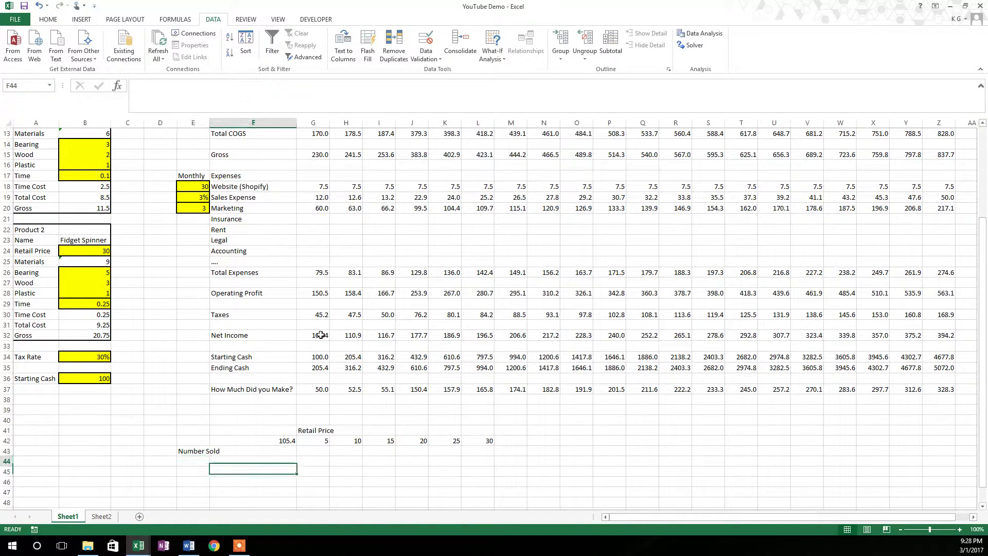
{"action": "type", "text": "5"}
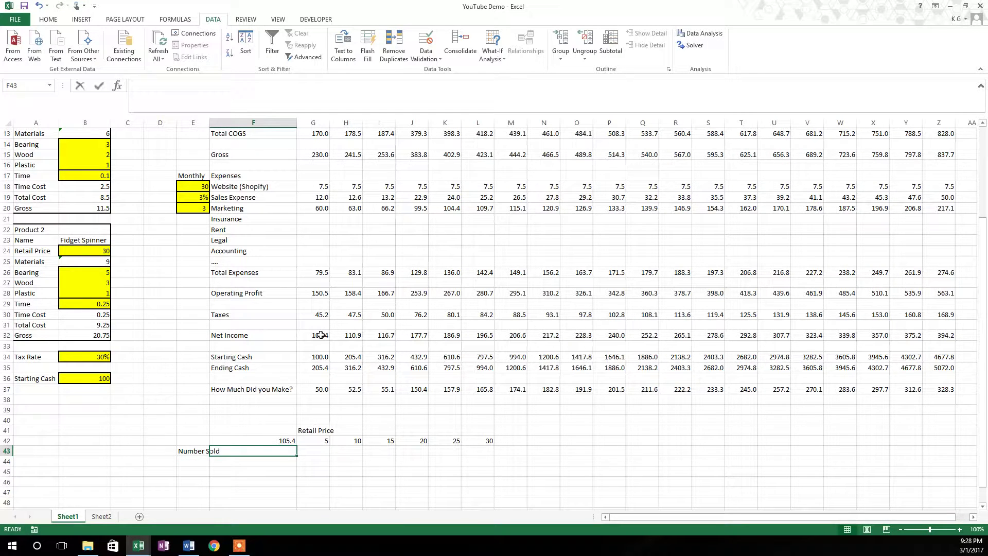
{"action": "key", "text": "Return"}
{"action": "type", "text": "10"}
{"action": "key", "text": "Return"}
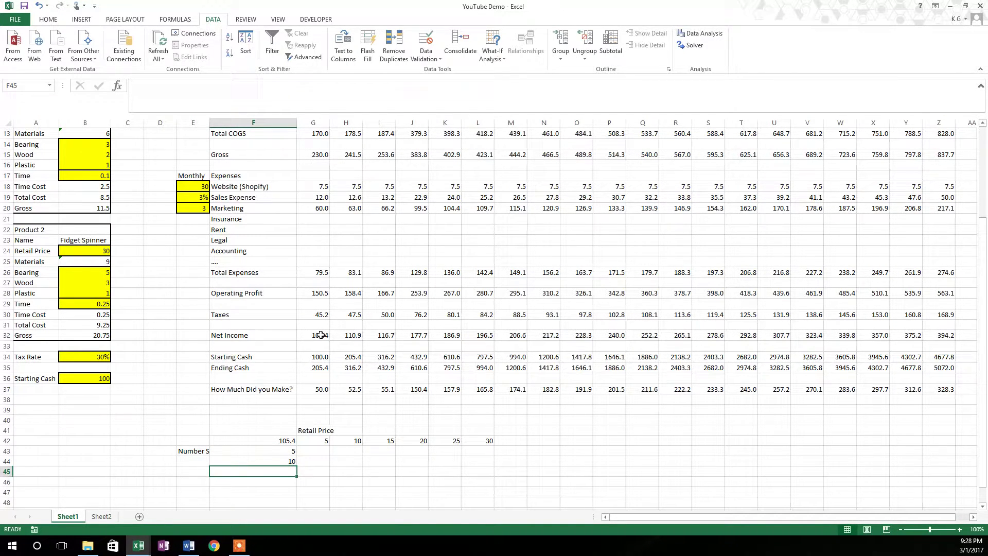
{"action": "key", "text": "Return"}
{"action": "type", "text": "15"}
{"action": "key", "text": "Escape"}
{"action": "key", "text": "Up"}
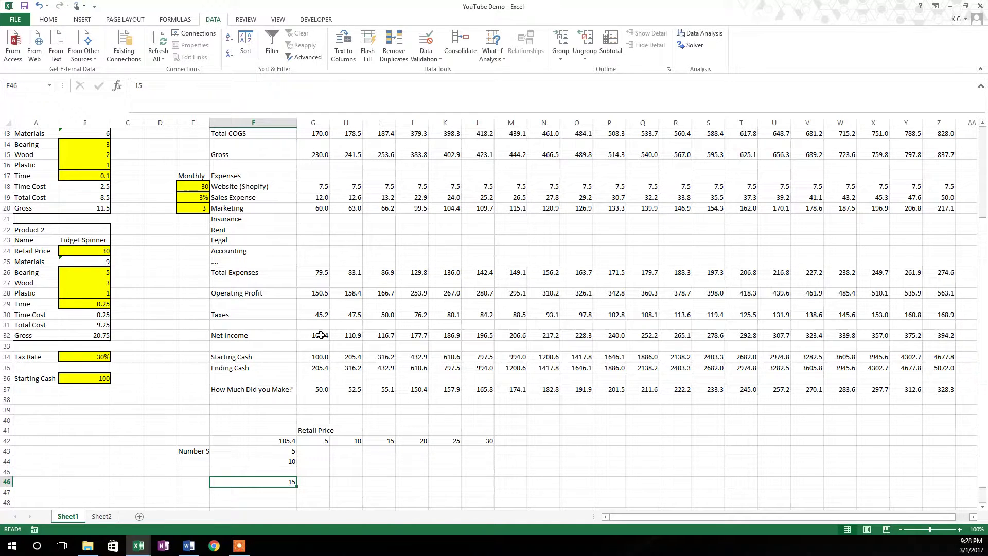
{"action": "type", "text": "15"}
{"action": "key", "text": "Return"}
Enter quantities 20 and 25 in F46:F47.
{"action": "type", "text": "20"}
{"action": "key", "text": "Return"}
{"action": "type", "text": "25"}
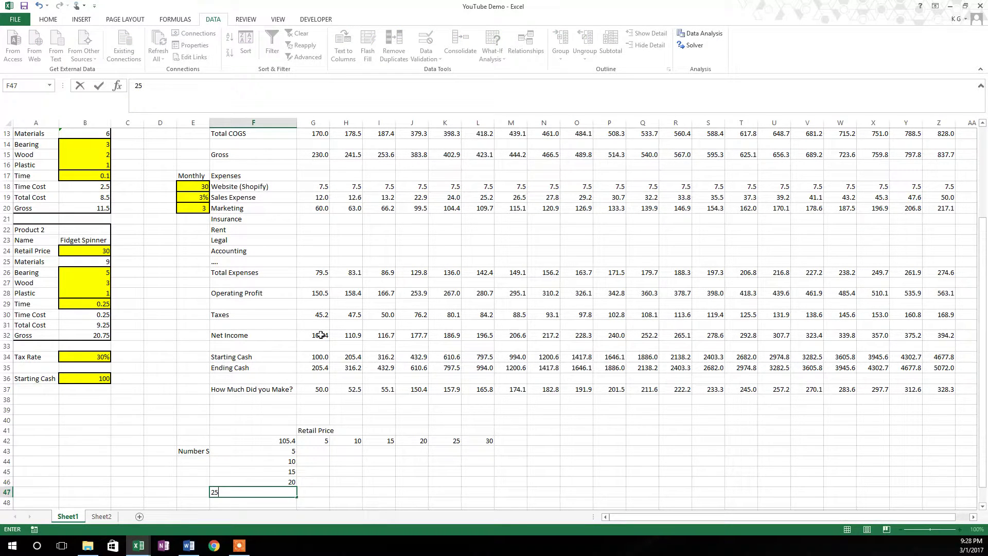
{"action": "key", "text": "Return"}
{"action": "key", "text": "Up"}
{"action": "key", "text": "Up"}
{"action": "key", "text": "Up"}
{"action": "key", "text": "Up"}
{"action": "key", "text": "Up"}
{"action": "key", "text": "Up"}
{"action": "key", "text": "Up"}
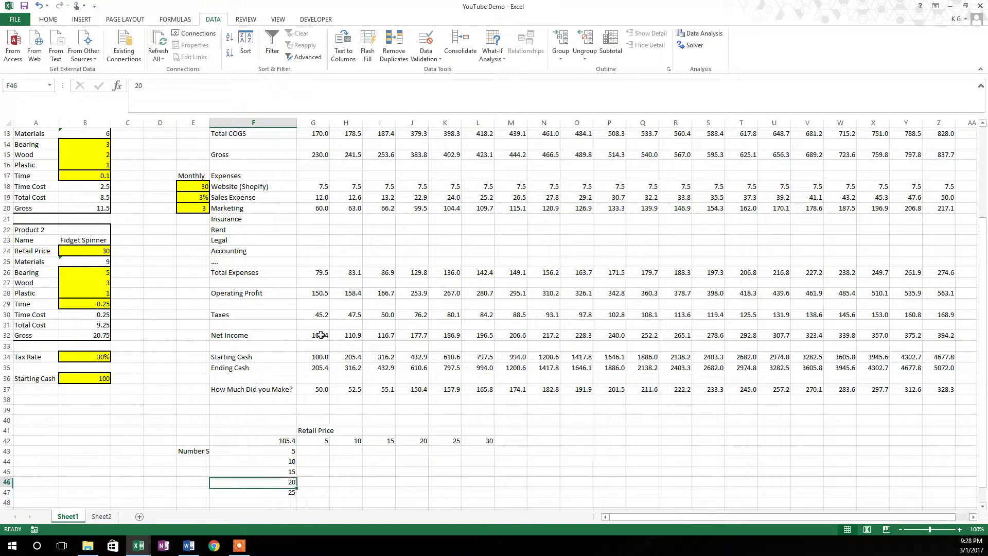
{"action": "key", "text": "Right"}
Select F42:L47, covering the net income link, the prices and the quantities.
{"action": "key", "text": "shift+Right"}
{"action": "key", "text": "shift+Right"}
{"action": "key", "text": "shift+Right"}
{"action": "key", "text": "shift+Right"}
{"action": "key", "text": "shift+Right"}
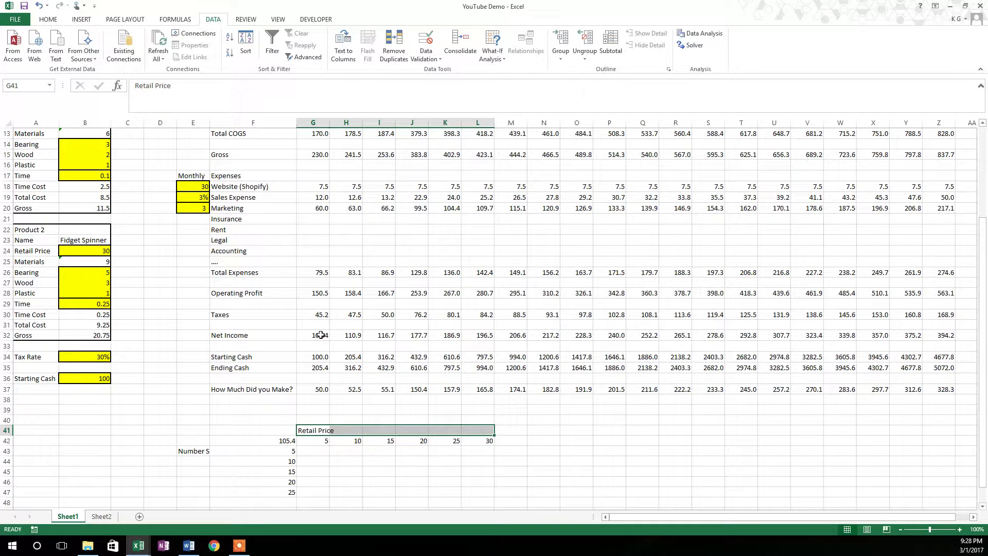
{"action": "key", "text": "Down"}
{"action": "key", "text": "Left"}
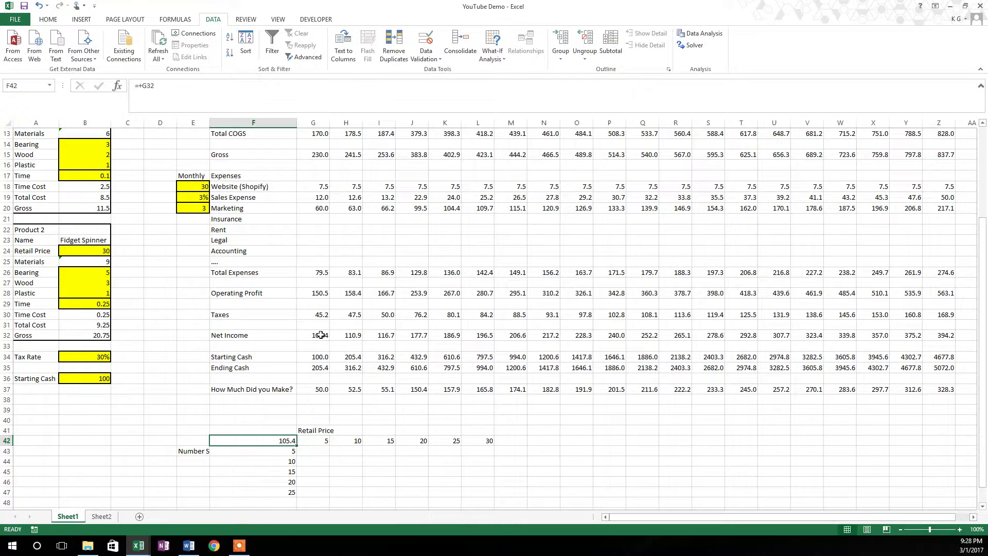
{"action": "key", "text": "shift+Down"}
{"action": "key", "text": "shift+Down"}
{"action": "key", "text": "shift+Down"}
{"action": "key", "text": "shift+Down"}
{"action": "key", "text": "shift+Down"}
{"action": "key", "text": "shift+Right"}
{"action": "key", "text": "shift+Right"}
{"action": "key", "text": "shift+Right"}
{"action": "key", "text": "shift+Right"}
{"action": "key", "text": "shift+Right"}
{"action": "key", "text": "shift+Right"}
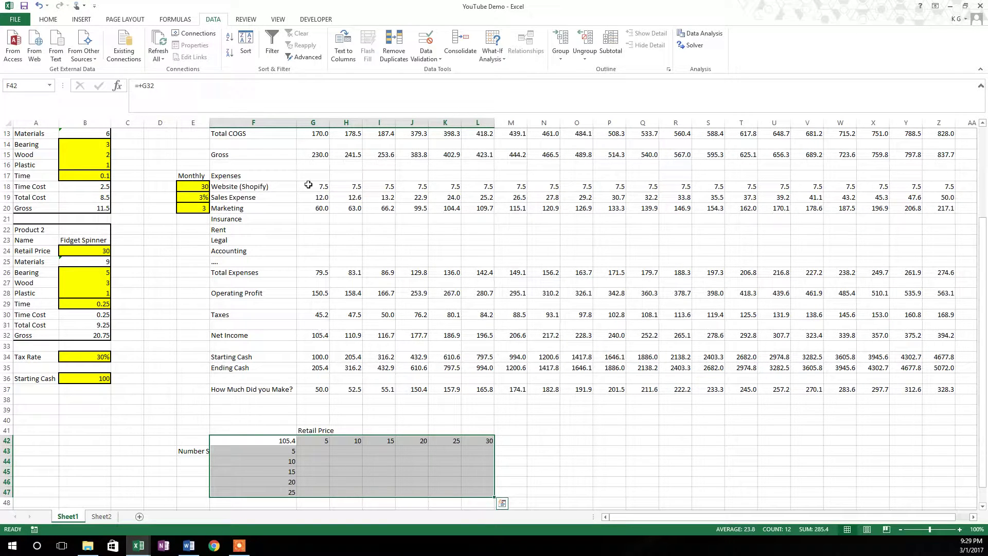
Create a Data Table with row input cell B12 and column input cell G6.
{"action": "left_click", "coordinate": [493, 54]}
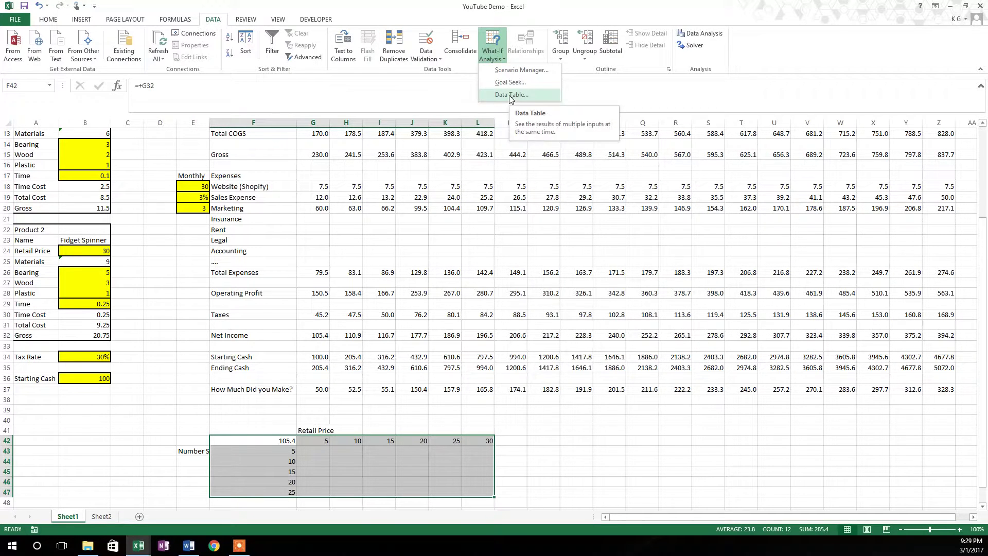
{"action": "left_click", "coordinate": [511, 95]}
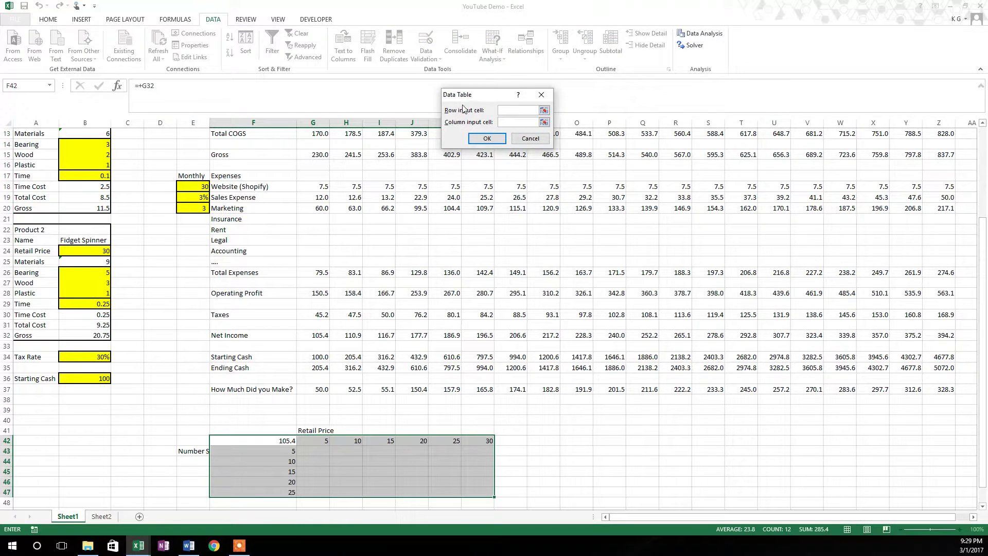
{"action": "scroll", "coordinate": [525, 222], "scroll_direction": "up", "scroll_amount": 2}
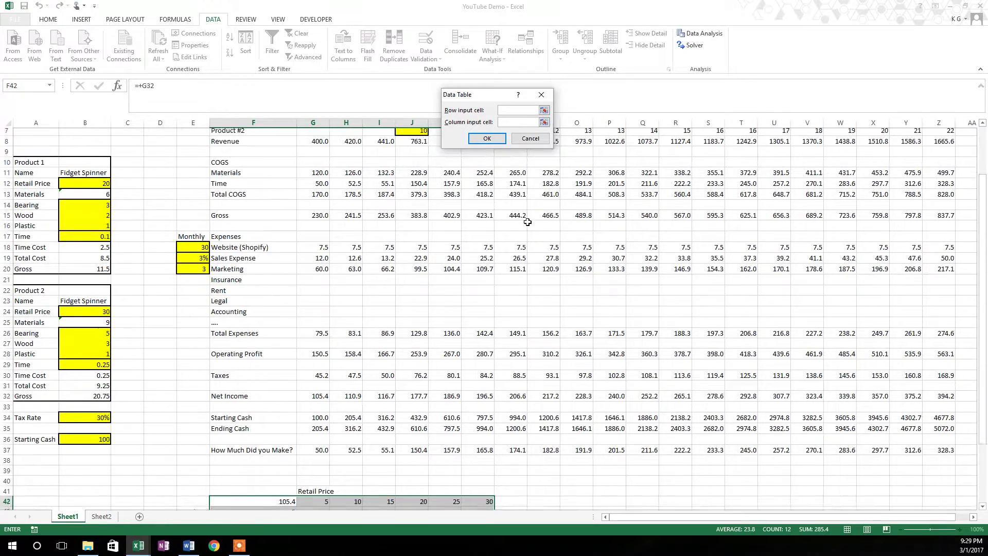
{"action": "scroll", "coordinate": [525, 221], "scroll_direction": "down", "scroll_amount": 2}
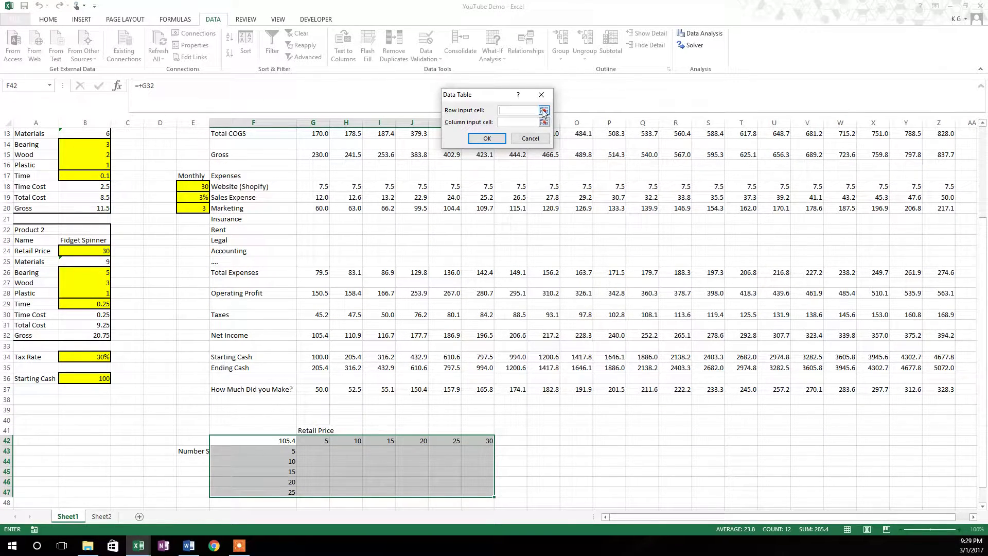
{"action": "left_click", "coordinate": [545, 110]}
{"action": "scroll", "coordinate": [164, 206], "scroll_direction": "up", "scroll_amount": 4}
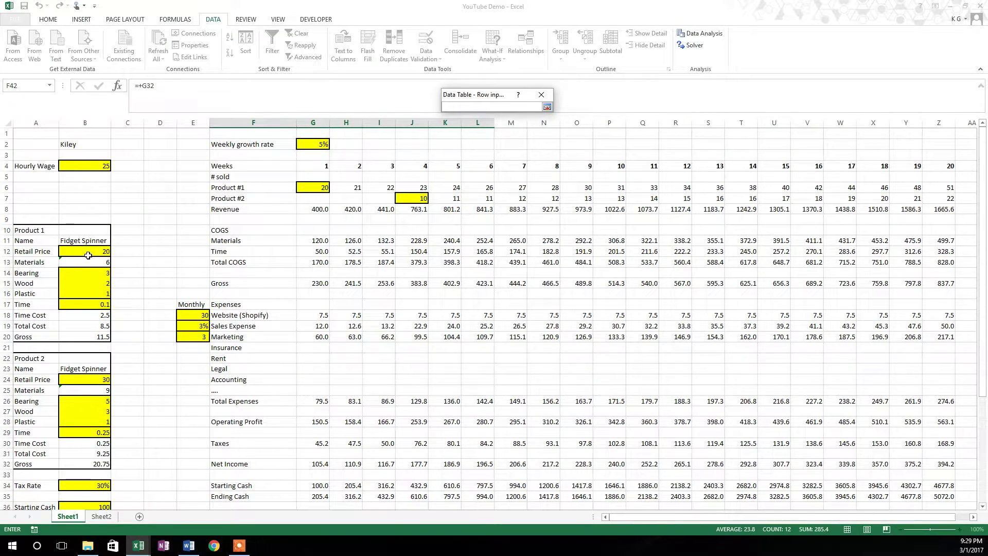
{"action": "left_click", "coordinate": [90, 252]}
{"action": "key", "text": "Return"}
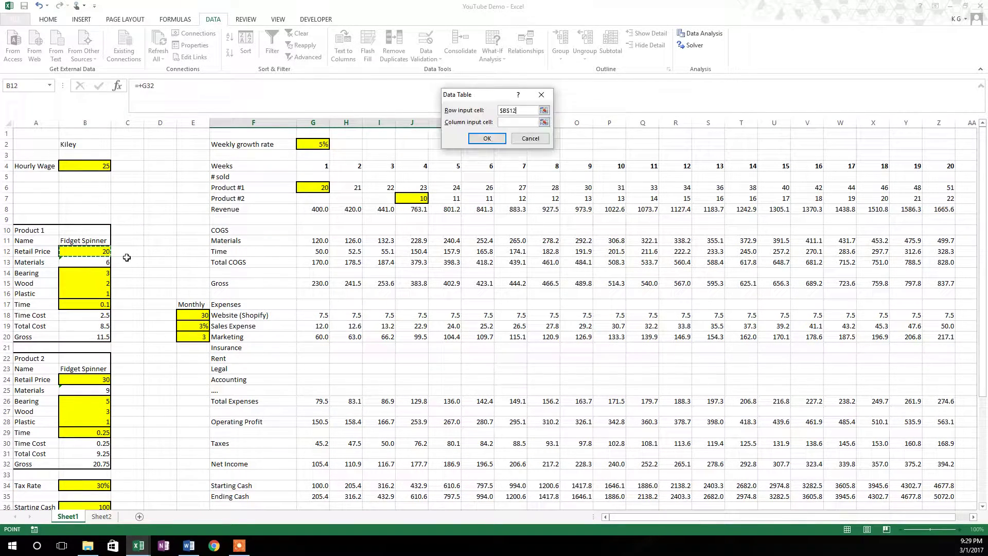
{"action": "left_click", "coordinate": [544, 122]}
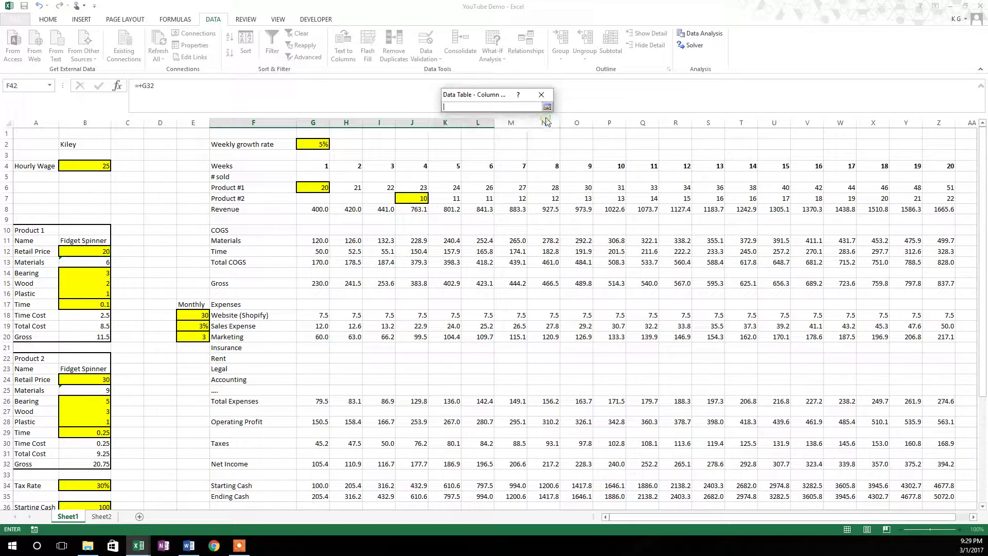
{"action": "scroll", "coordinate": [360, 231], "scroll_direction": "down", "scroll_amount": 6}
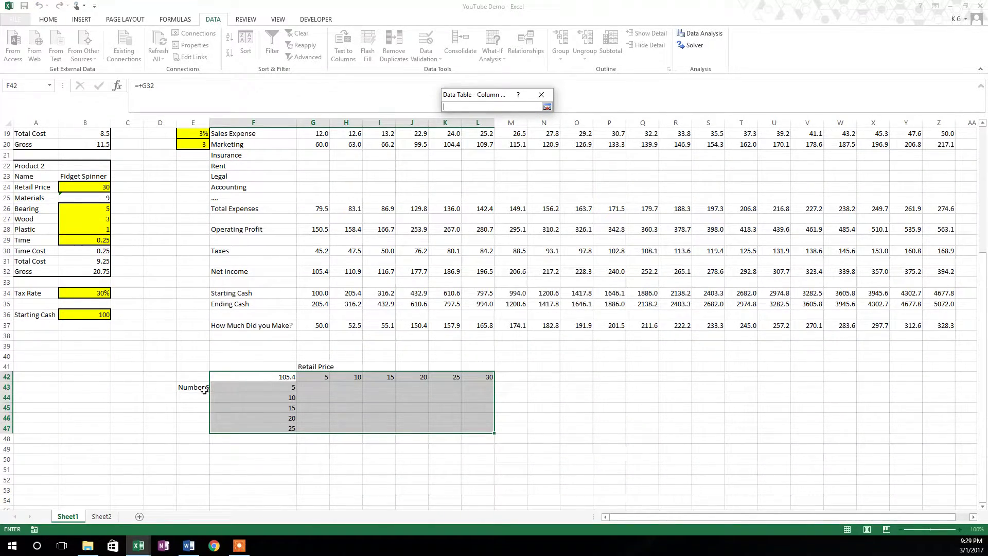
{"action": "scroll", "coordinate": [222, 382], "scroll_direction": "up", "scroll_amount": 6}
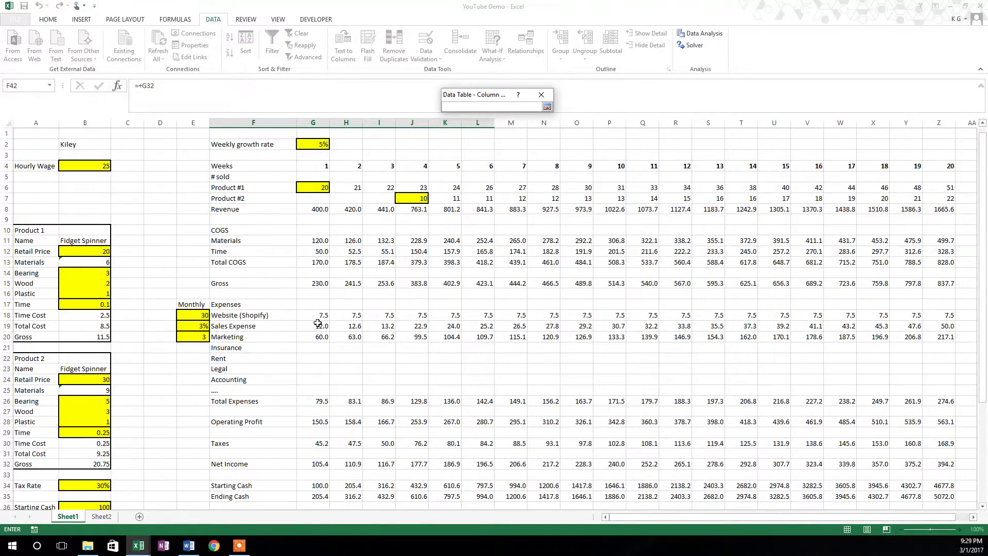
{"action": "left_click", "coordinate": [313, 187]}
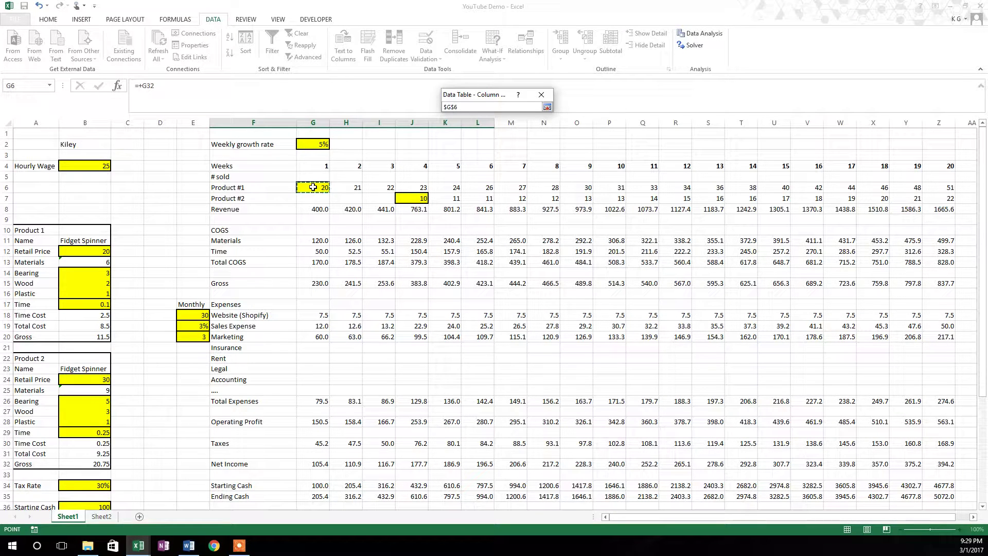
{"action": "key", "text": "Return"}
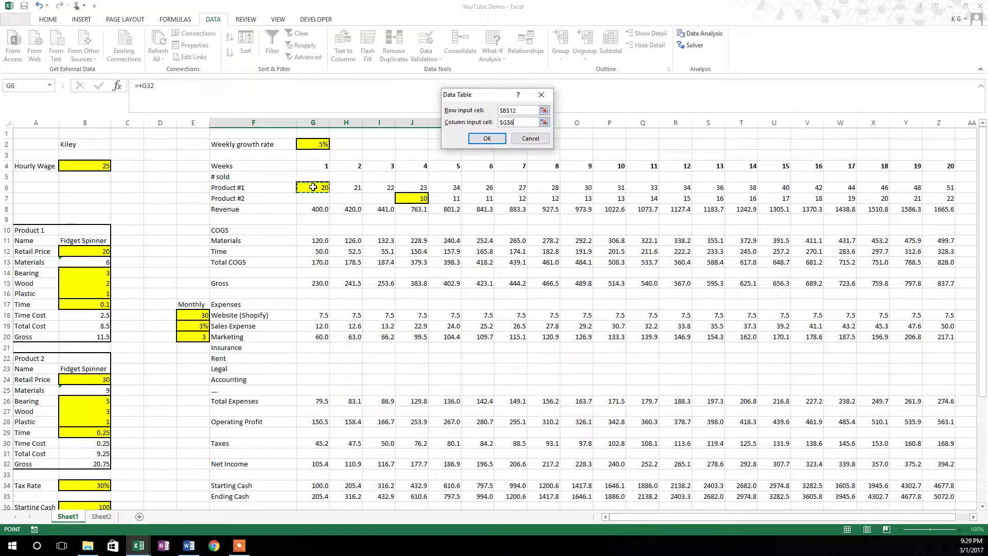
{"action": "key", "text": "Return"}
{"action": "scroll", "coordinate": [357, 232], "scroll_direction": "down", "scroll_amount": 7}
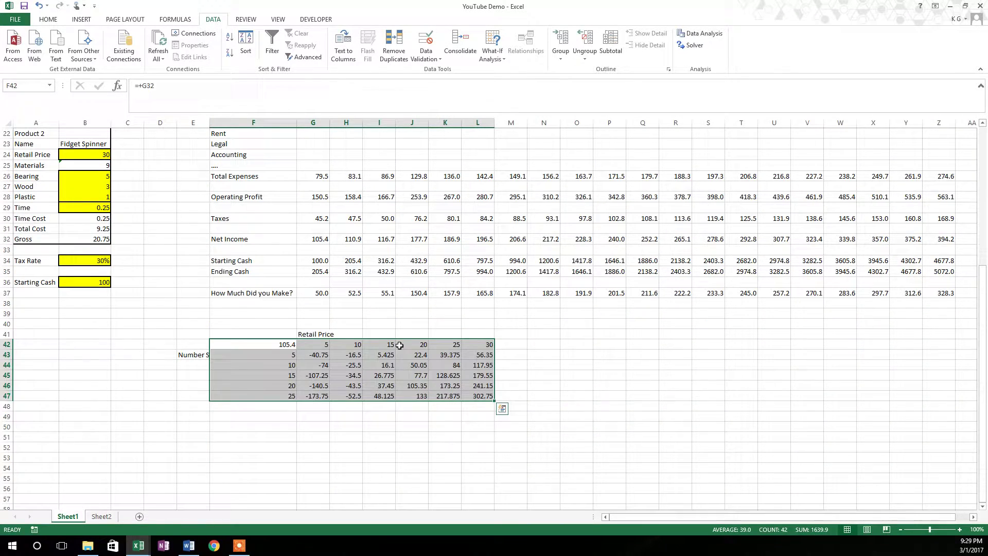
Inspect the quantity in F46, a TABLE result cell and the G32 net income formula.
{"action": "left_click", "coordinate": [520, 354]}
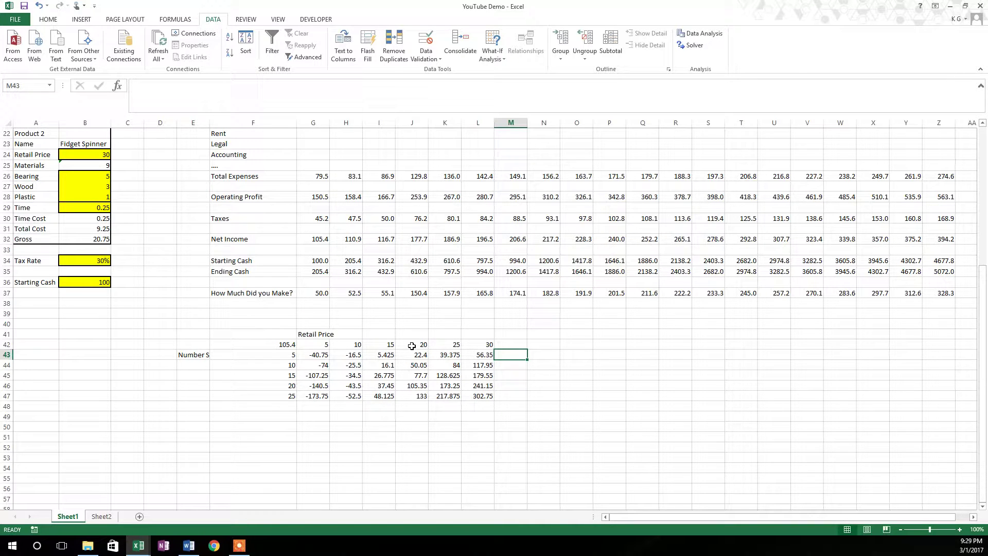
{"action": "left_click", "coordinate": [285, 385]}
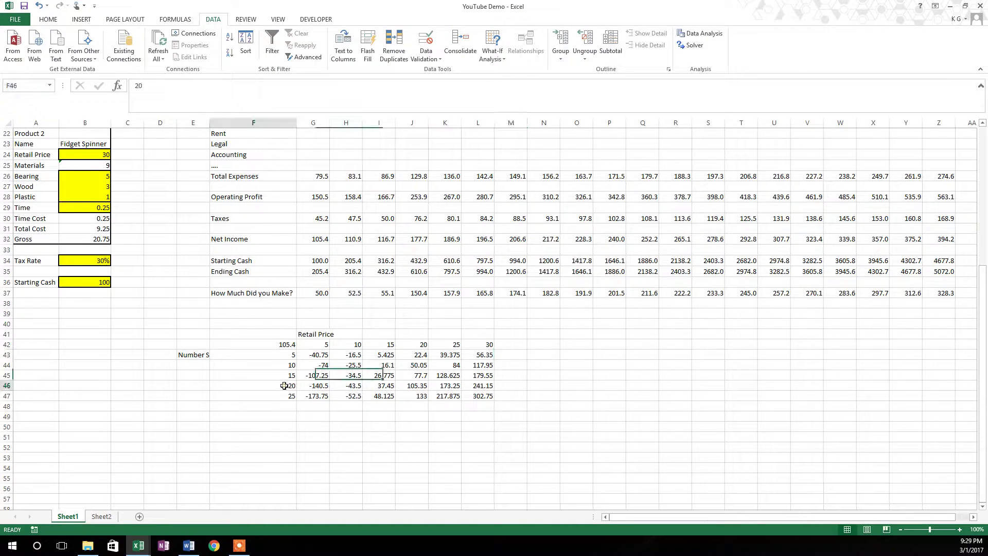
{"action": "left_click", "coordinate": [412, 385]}
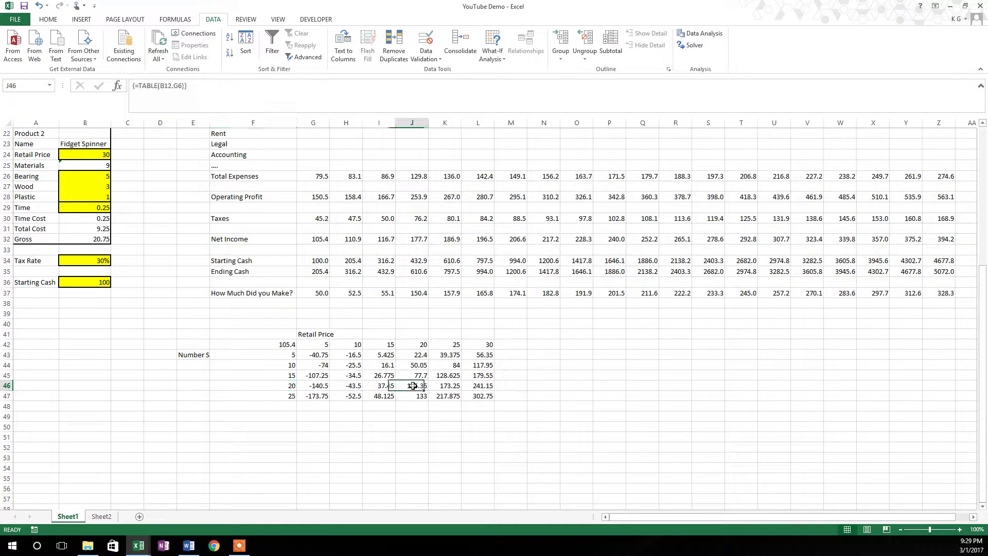
{"action": "left_click", "coordinate": [320, 240]}
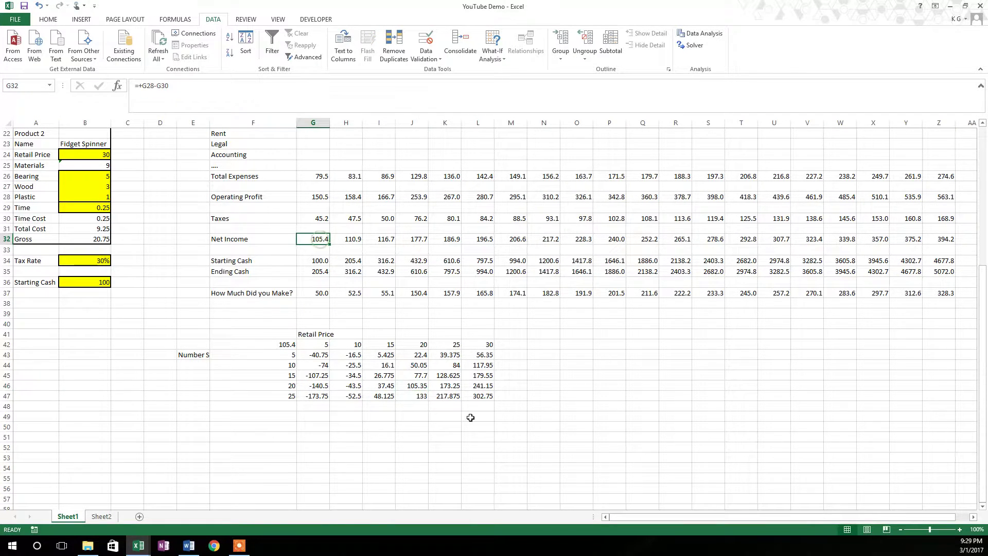
Bold the retail prices in G42:L42 and the quantities in F43:F47.
{"action": "left_click_drag", "start_coordinate": [316, 345], "coordinate": [467, 347]}
{"action": "key", "text": "ctrl+b"}
{"action": "left_click", "coordinate": [284, 356]}
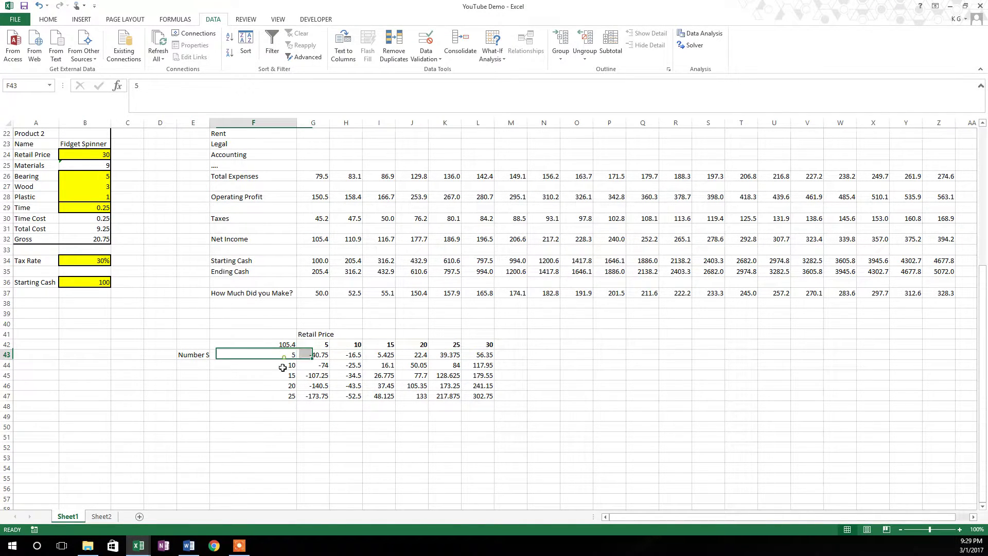
{"action": "left_click_drag", "start_coordinate": [283, 367], "coordinate": [281, 395]}
{"action": "key", "text": "ctrl+b"}
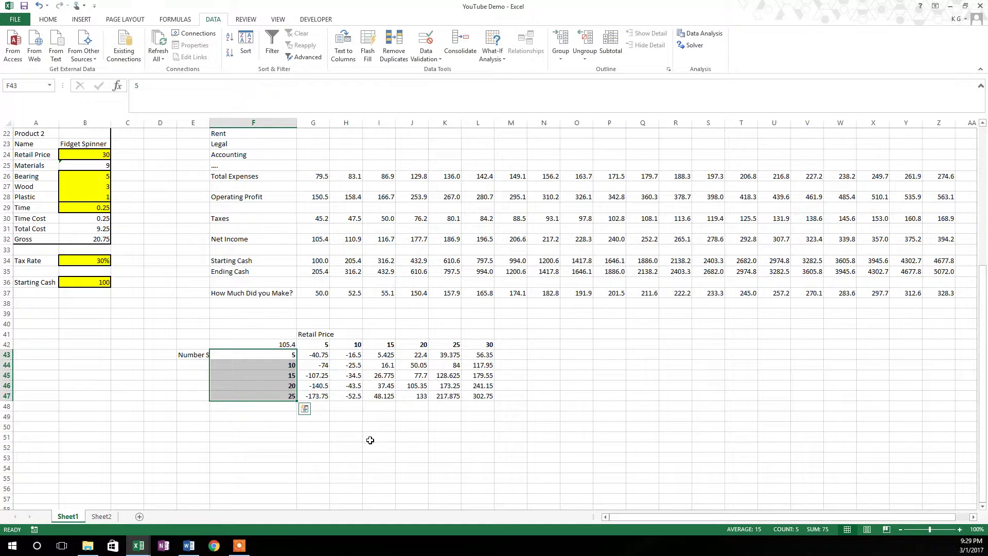
{"action": "left_click", "coordinate": [370, 440]}
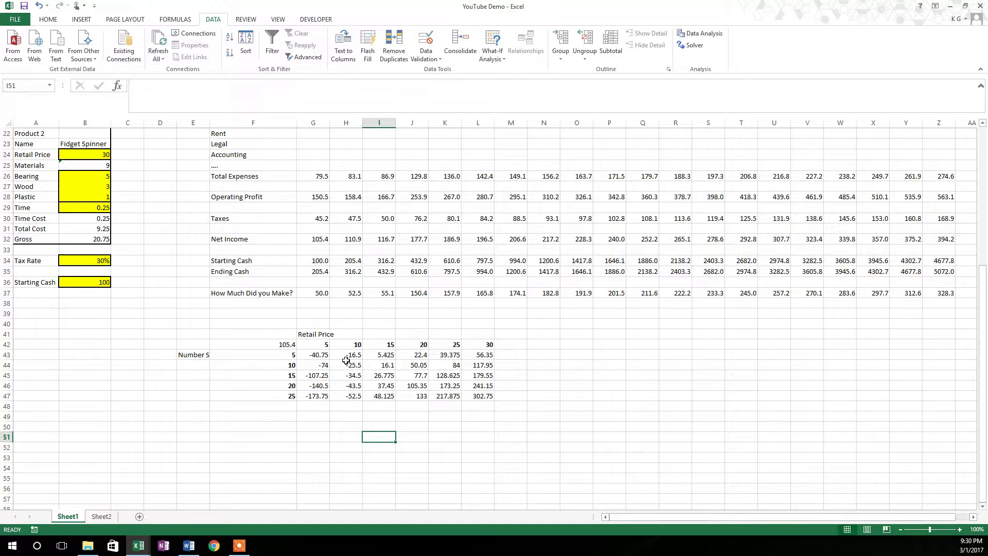
Change the retail price in I42 from 15 to 13.
{"action": "left_click", "coordinate": [373, 346]}
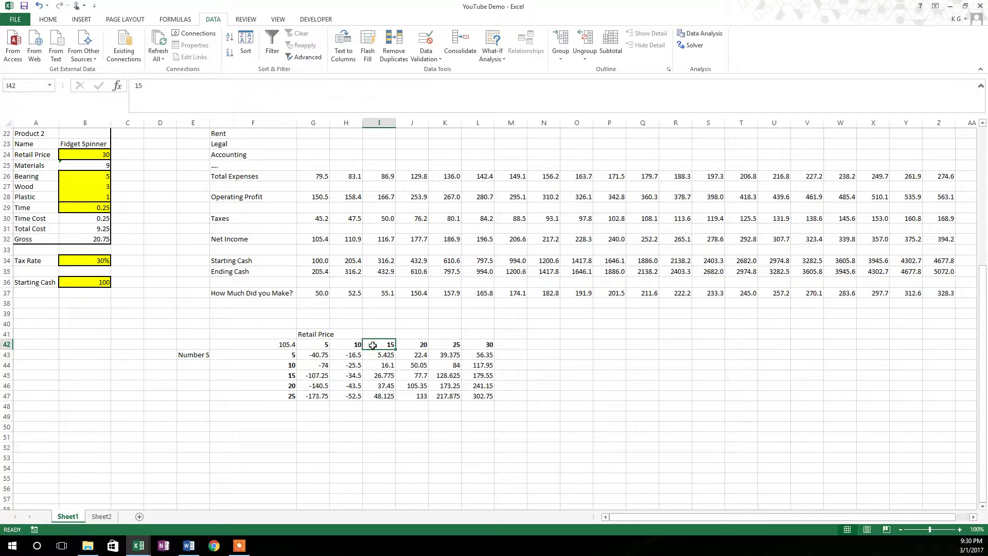
{"action": "type", "text": "13"}
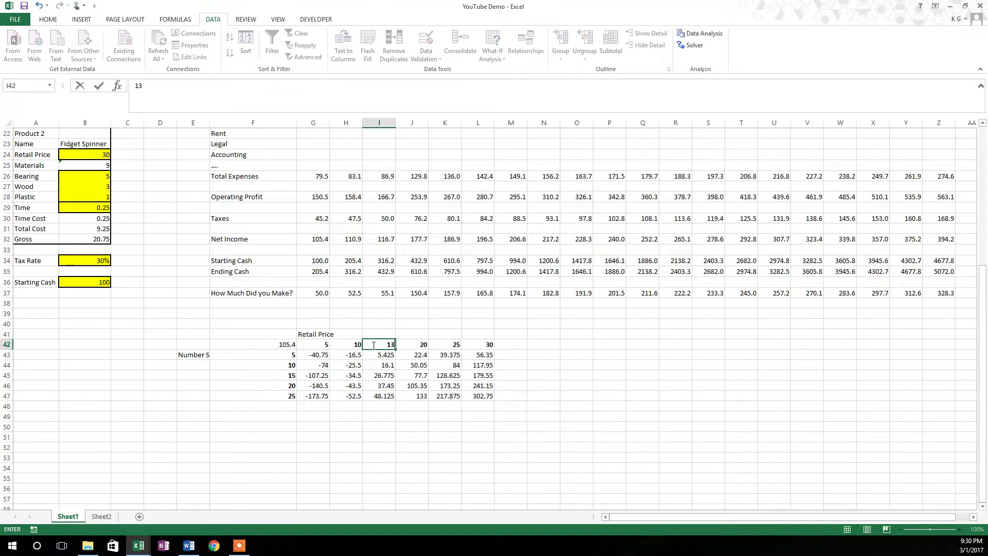
{"action": "key", "text": "Return"}
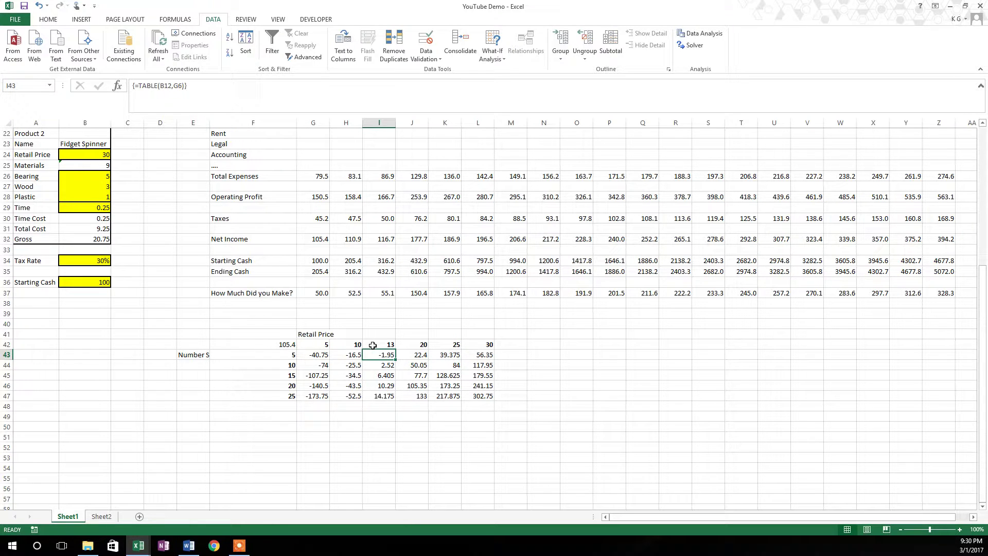
Replace the quantity 25 in F47 with 1000.
{"action": "key", "text": "Down"}
{"action": "key", "text": "Left"}
{"action": "key", "text": "Left"}
{"action": "key", "text": "Left"}
{"action": "key", "text": "Down"}
{"action": "key", "text": "Down"}
{"action": "key", "text": "Down"}
{"action": "key", "text": "Down"}
{"action": "key", "text": "Up"}
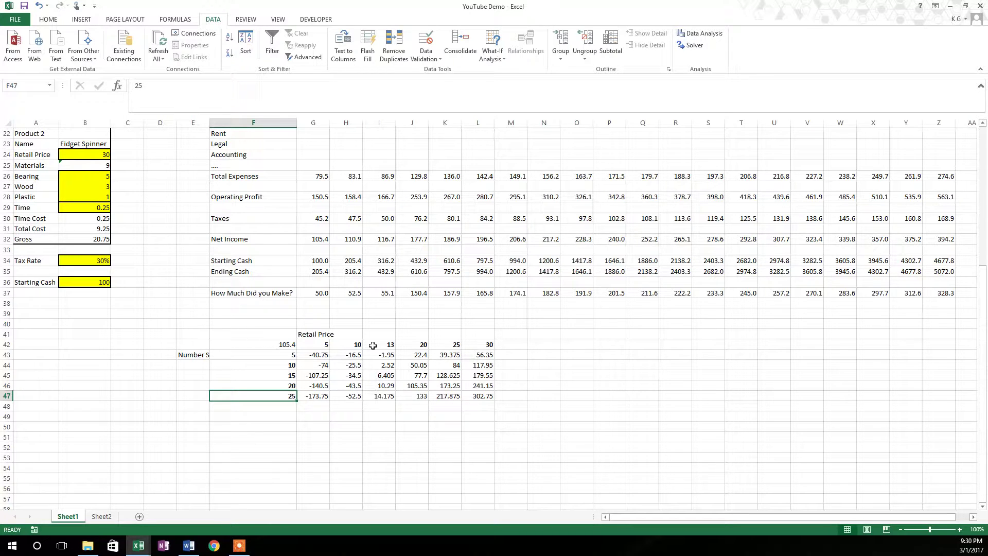
{"action": "type", "text": "1000"}
{"action": "key", "text": "Right"}
{"action": "key", "text": "Right"}
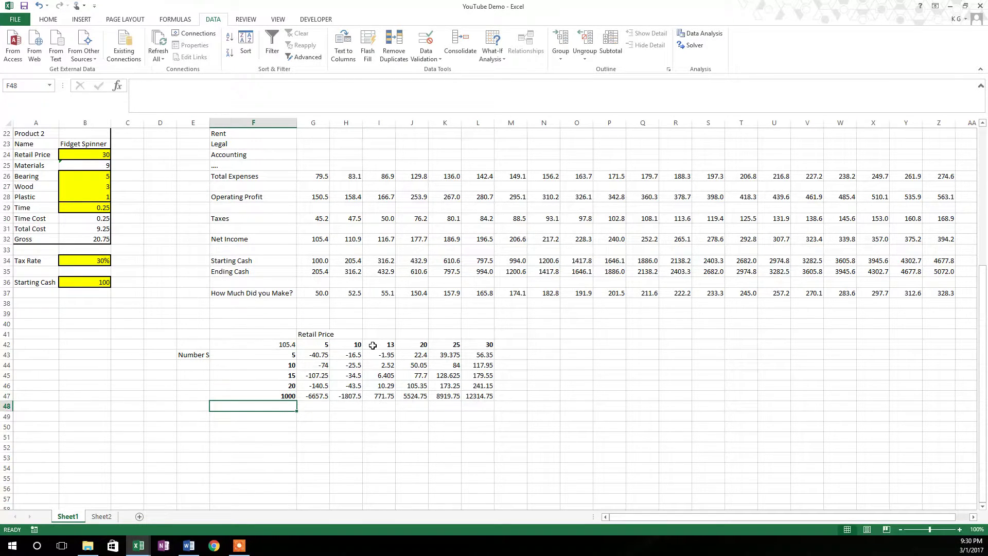
Review the recalculated bottom-row net incomes, from -6657.5 to 12314.75.
{"action": "key", "text": "Right"}
{"action": "key", "text": "Right"}
{"action": "key", "text": "Up"}
{"action": "key", "text": "Up"}
{"action": "key", "text": "Up"}
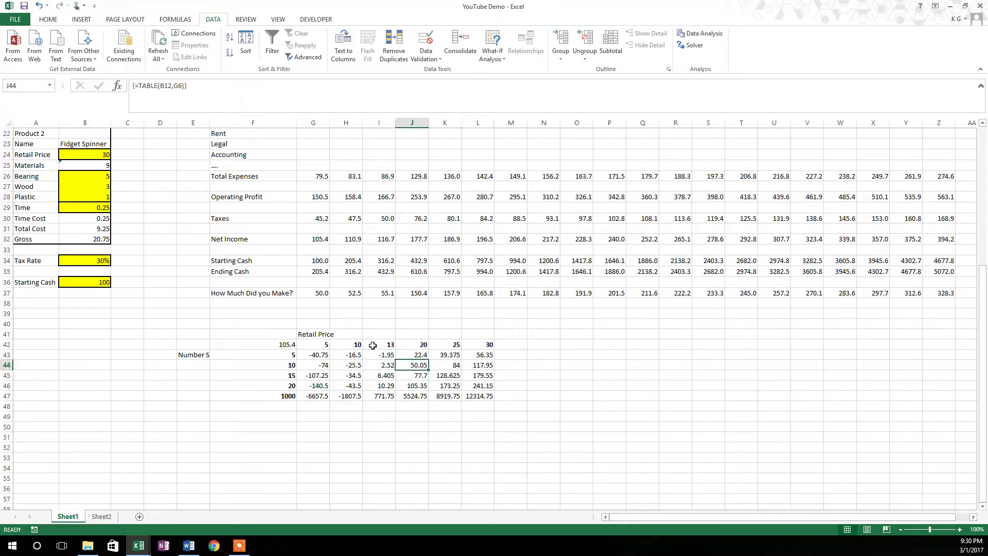
{"action": "key", "text": "Down"}
{"action": "key", "text": "Down"}
{"action": "key", "text": "Down"}
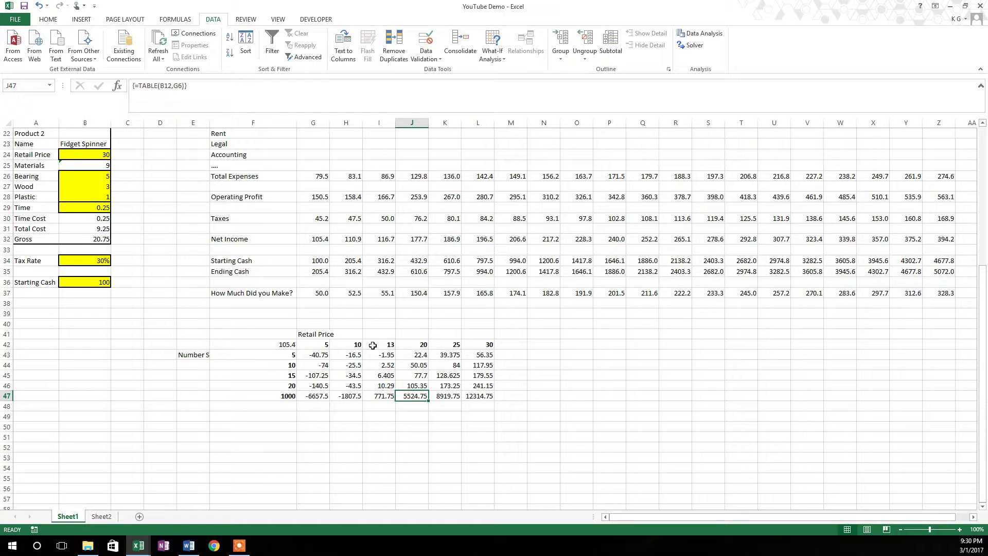
{"action": "key", "text": "Right"}
{"action": "key", "text": "Right"}
{"action": "key", "text": "Left"}
{"action": "key", "text": "Left"}
{"action": "key", "text": "Left"}
{"action": "key", "text": "Left"}
{"action": "key", "text": "Left"}
{"action": "key", "text": "Left"}
{"action": "key", "text": "Right"}
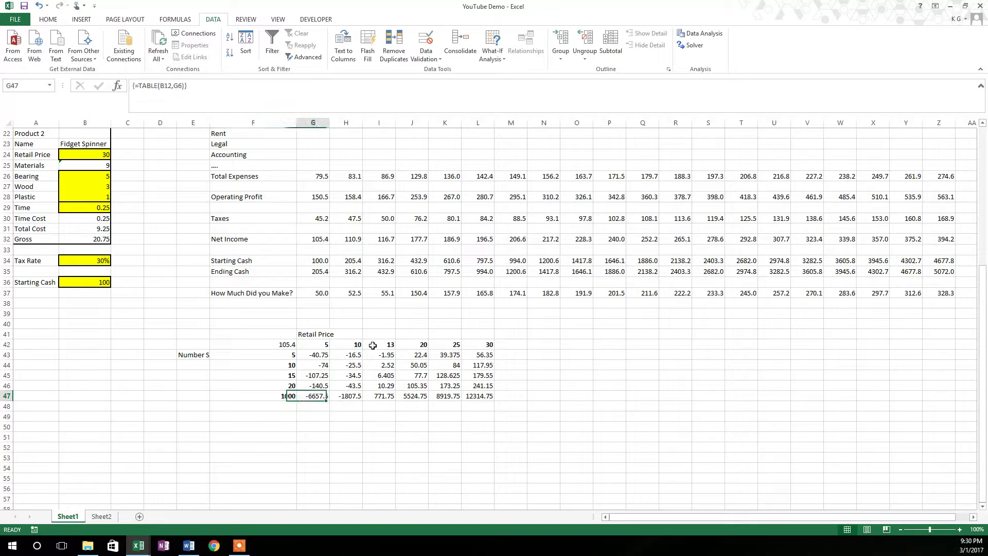
{"action": "key", "text": "Right"}
{"action": "key", "text": "Right"}
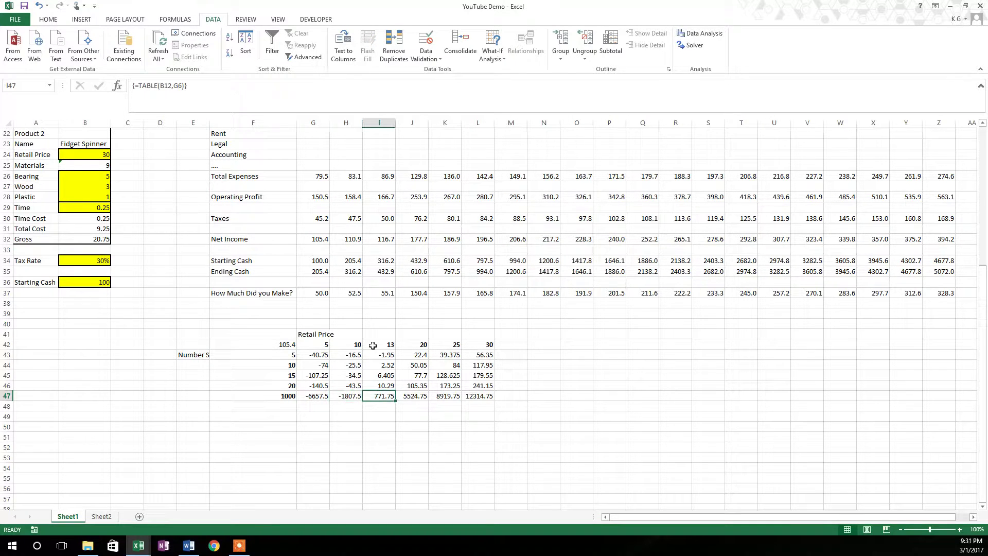